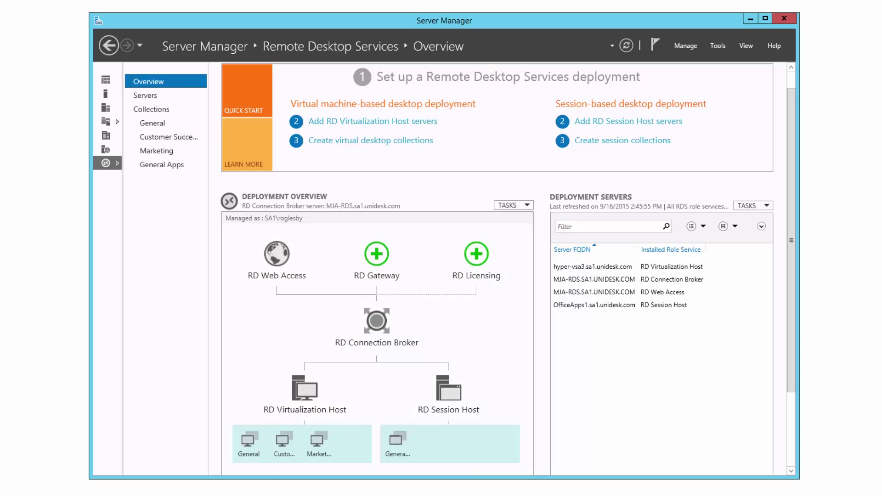
- Launch the browser and sign in to RD Web Access from a private computer with the domain user name and password
key(super)
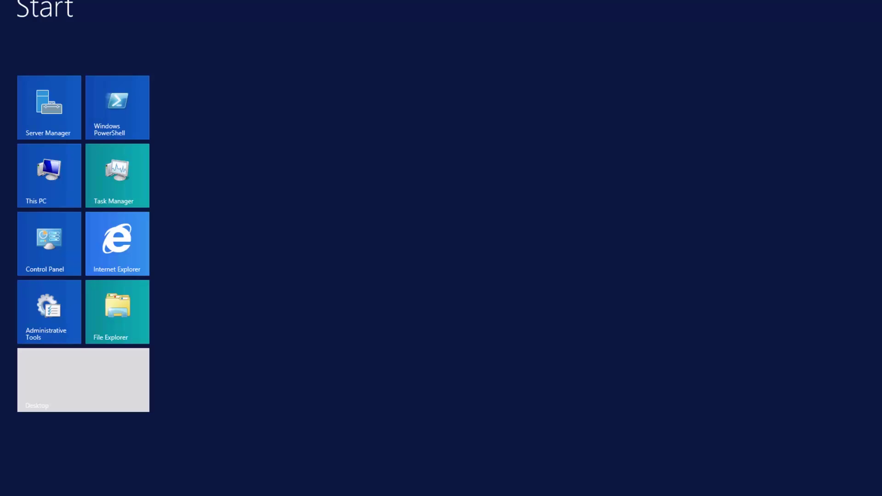
click(118, 242)
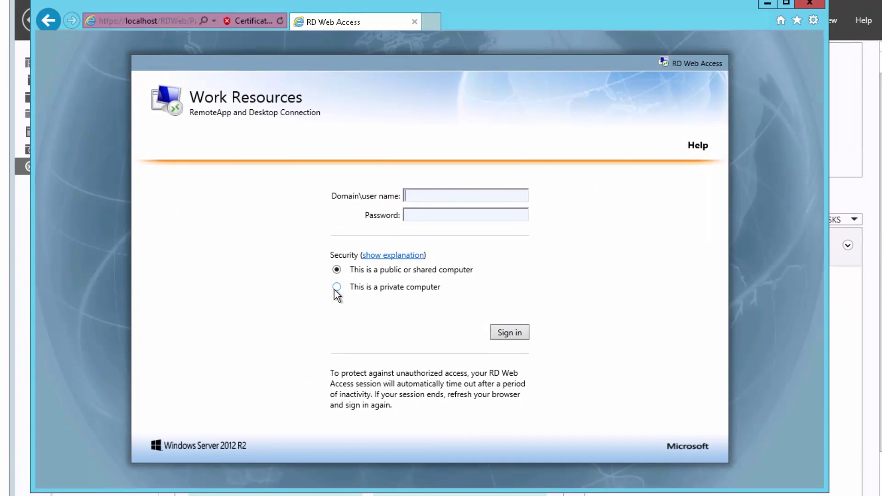
click(336, 289)
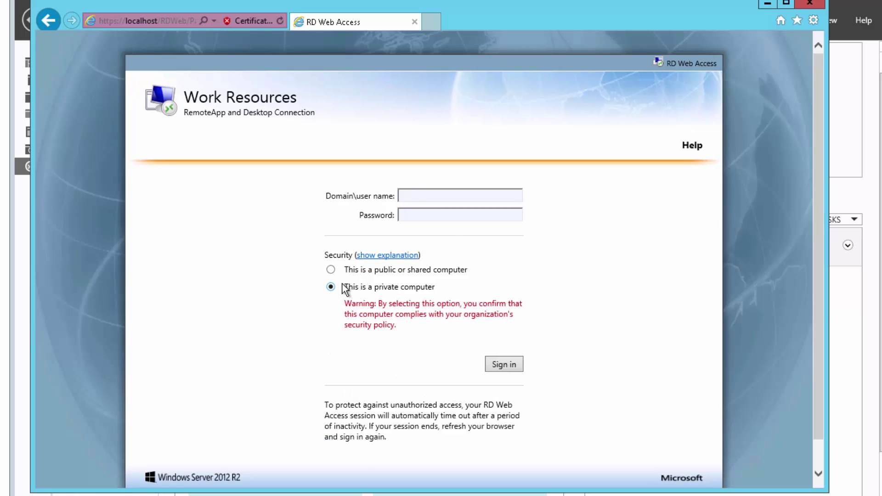
click(415, 197)
text(sa)
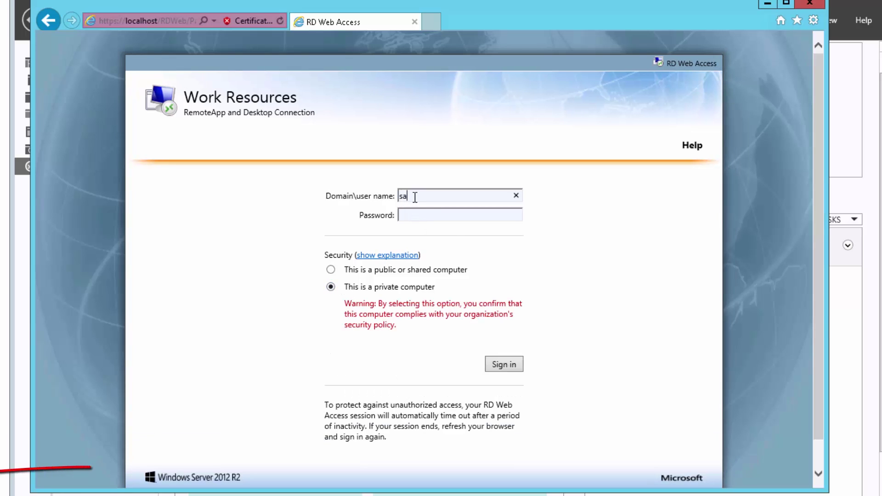
text(1\oglesby)
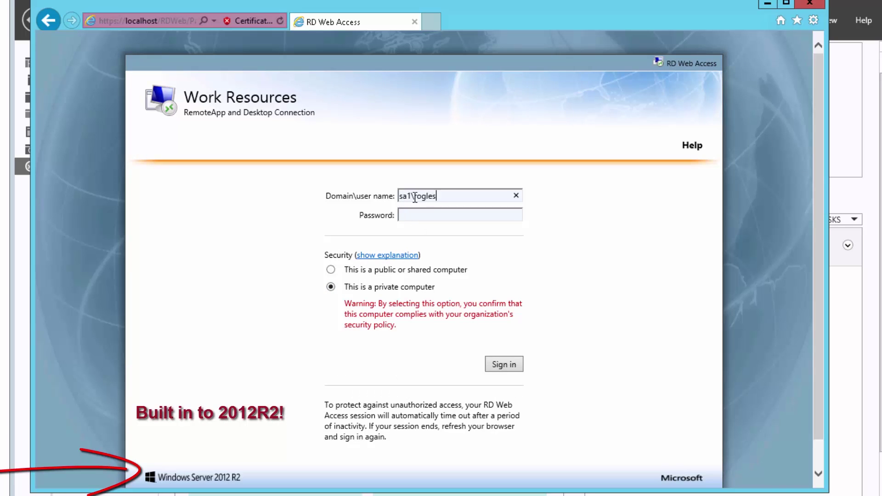
key(Tab)
text(password12345)
key(Return)
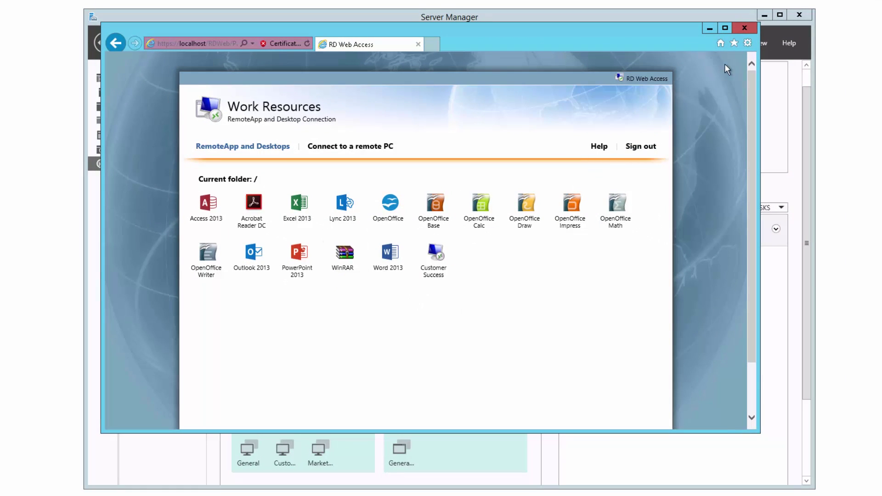
- Close the RD Web Access browser window to uncover the Unidesk console
click(744, 29)
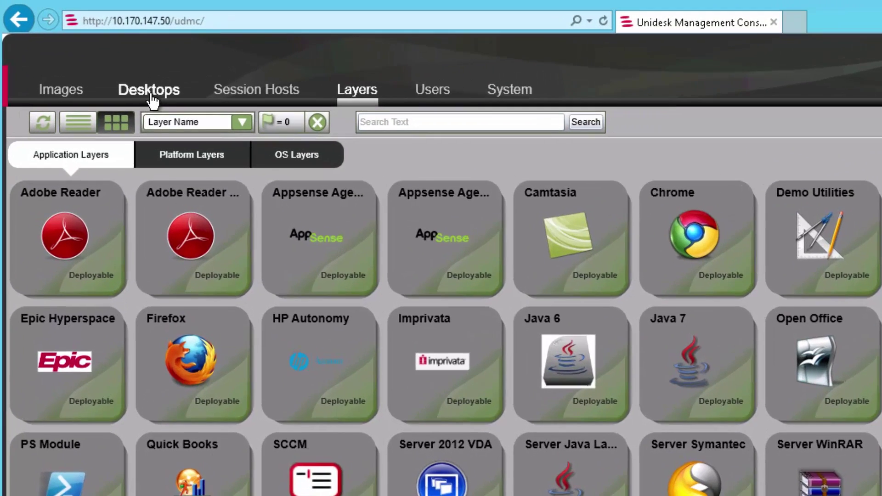
click(158, 83)
click(69, 153)
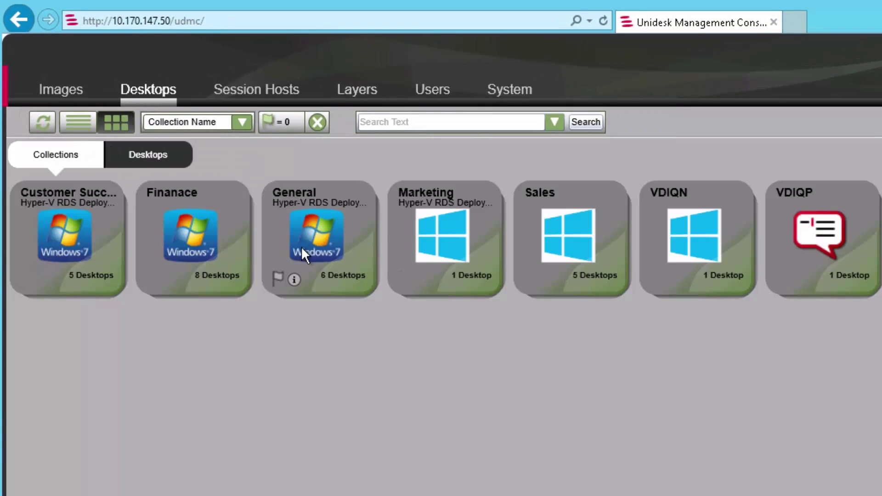
click(146, 161)
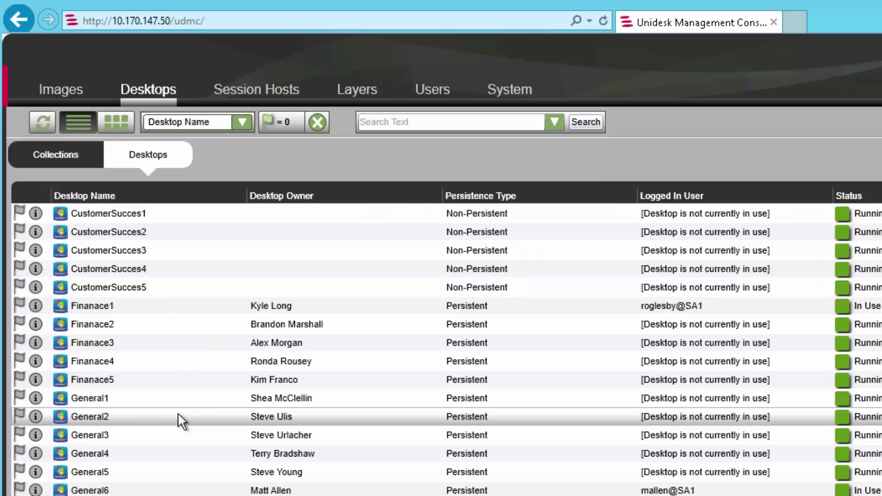
click(352, 91)
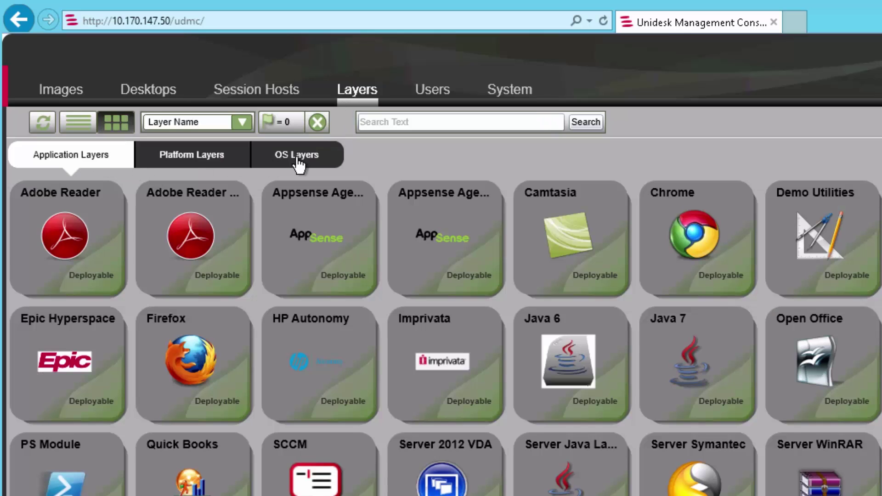
click(296, 158)
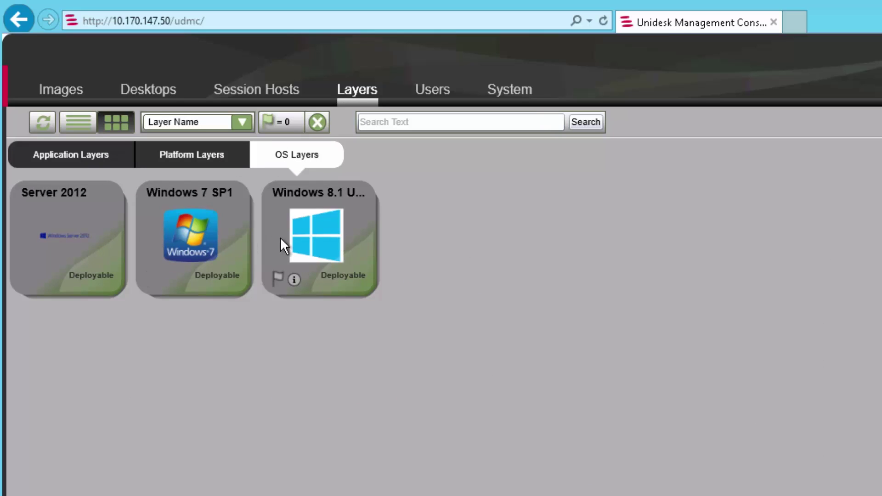
click(76, 161)
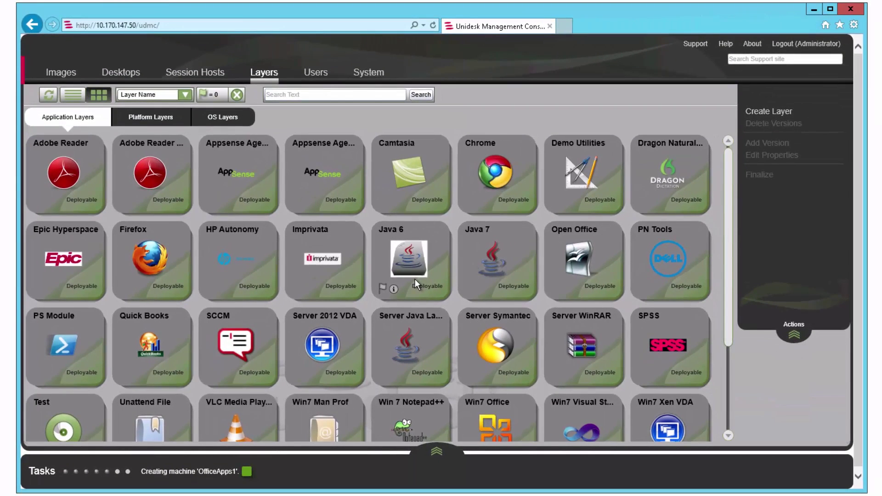
click(129, 74)
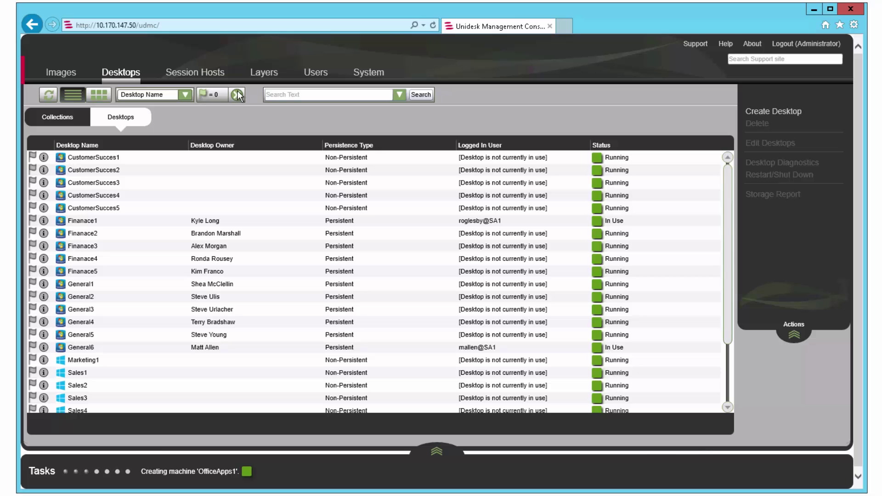
click(262, 81)
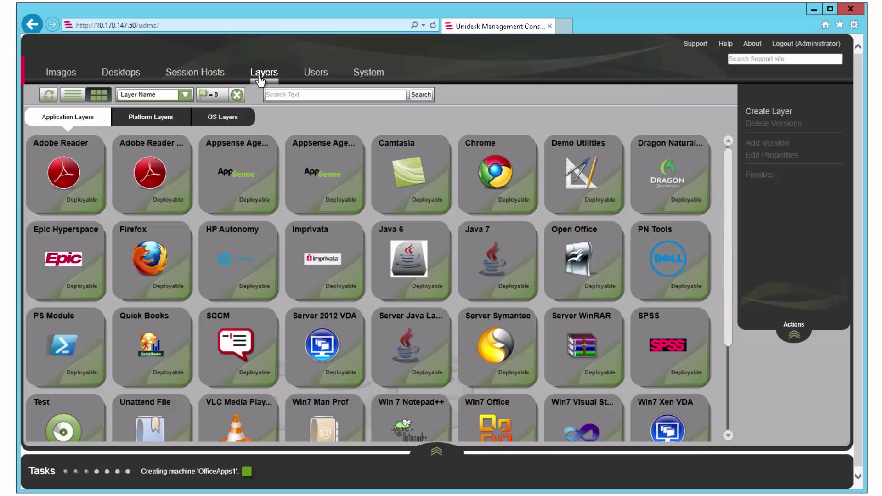
- Start a new version 3 of the Windows 7 SP1 OS layer and proceed to confirmation
click(231, 121)
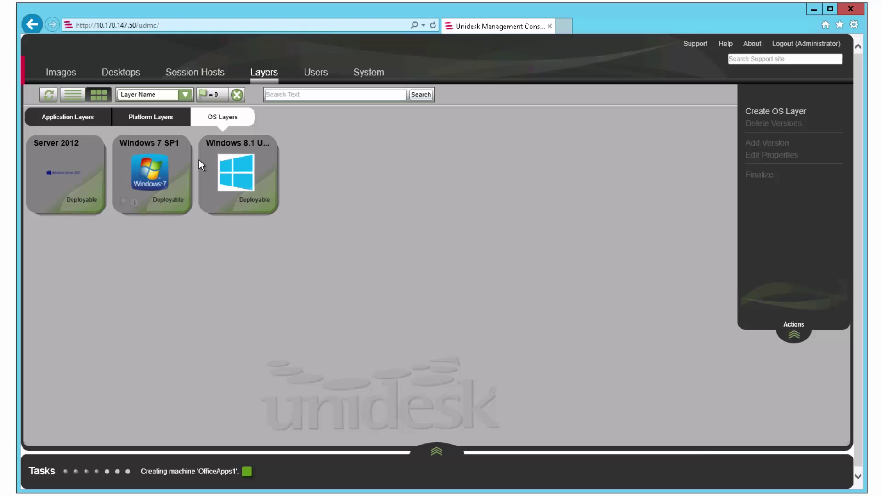
click(169, 174)
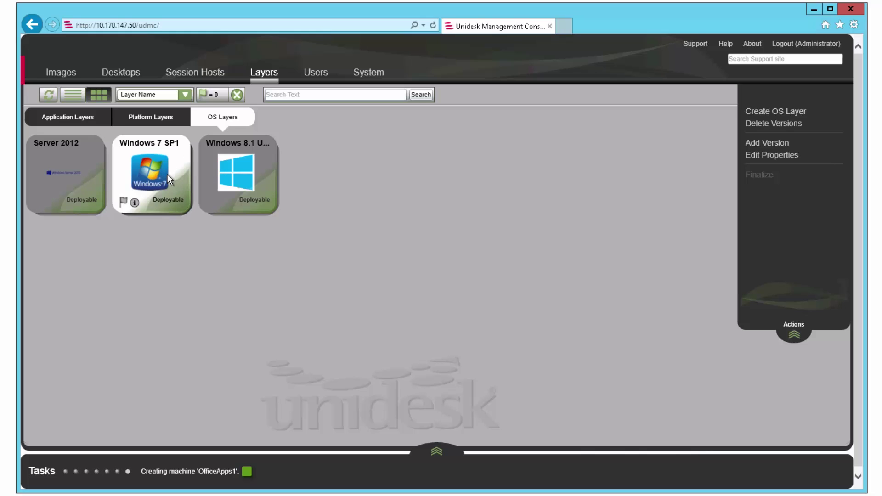
click(765, 144)
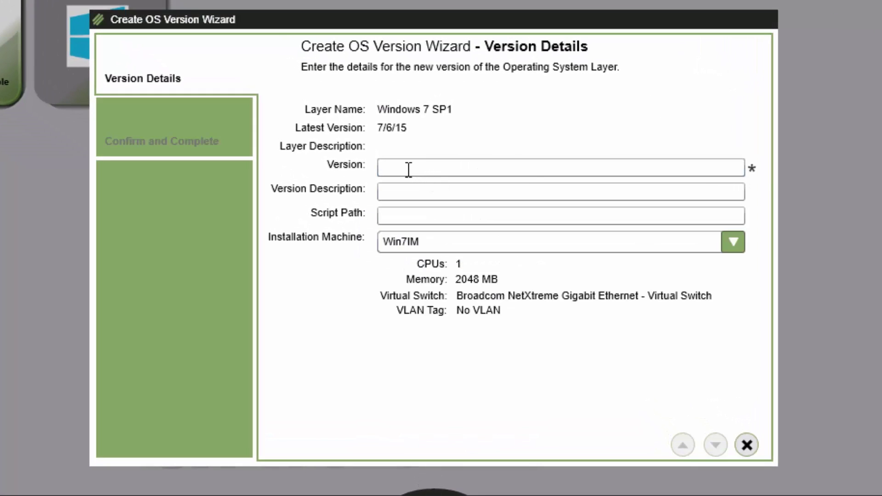
click(408, 169)
text(3)
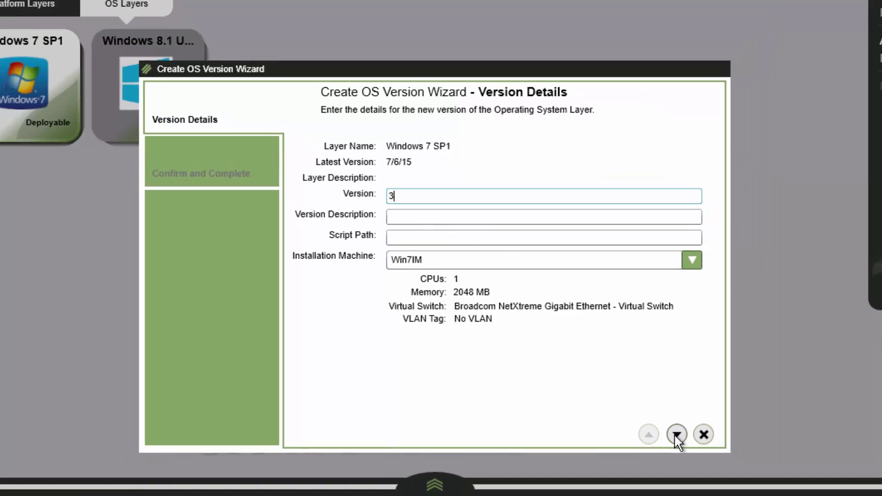
click(715, 444)
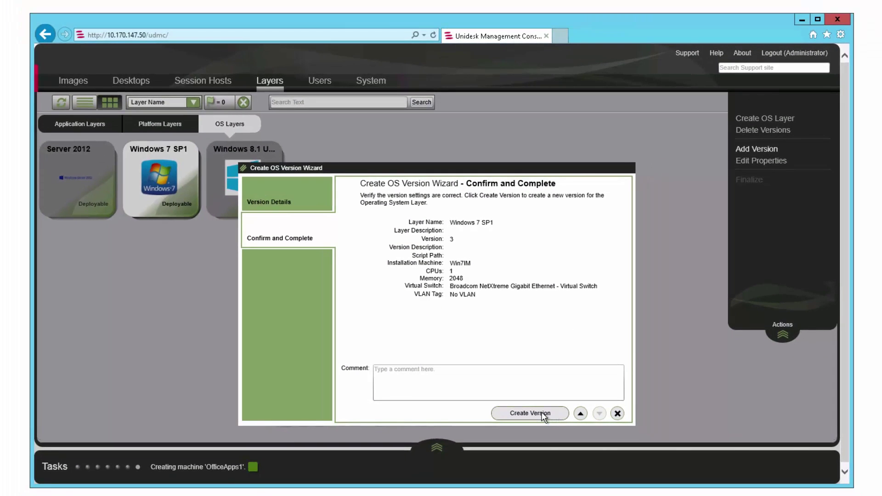
- Create the Windows 7 SP1 version 3, then switch to the Application Layers list
click(529, 413)
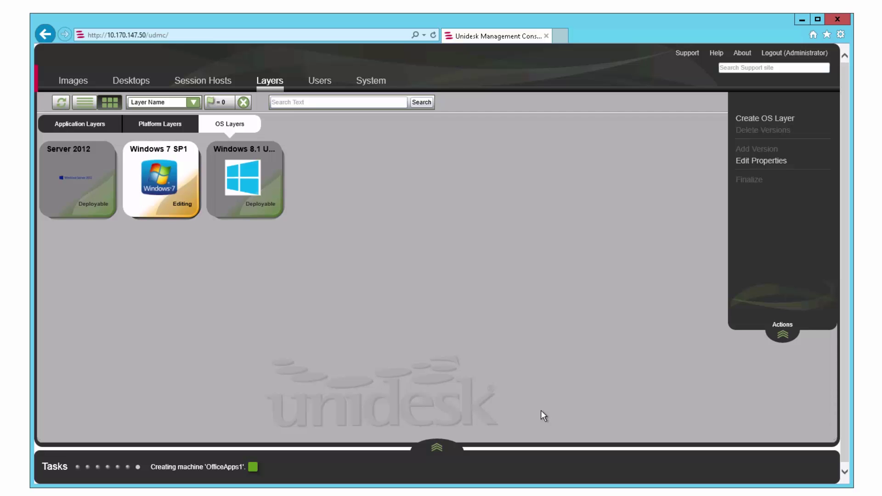
click(65, 124)
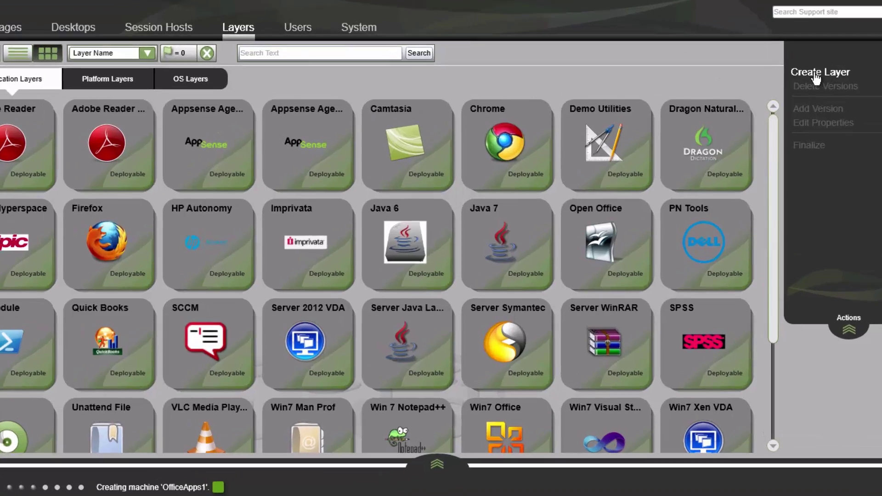
- Create application layer 'test' version 2, accepting default OS layer, prerequisites and icon
click(756, 120)
click(435, 106)
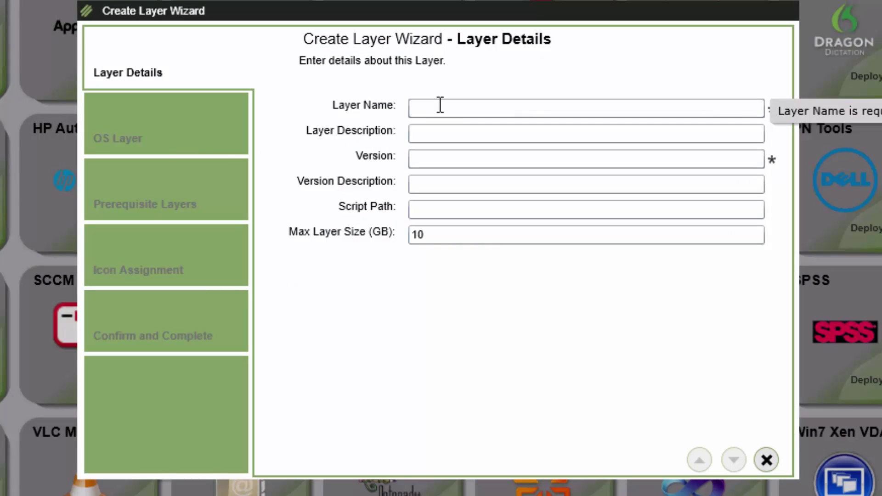
text(test)
click(428, 157)
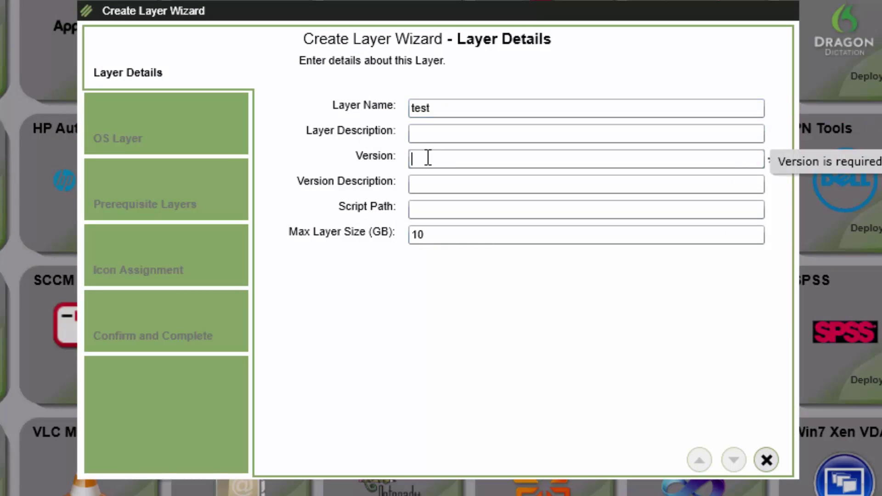
text(2)
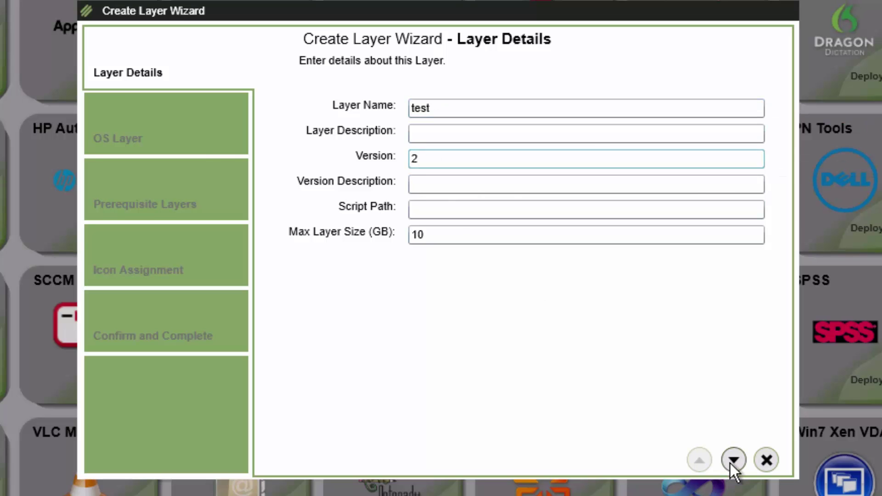
click(731, 461)
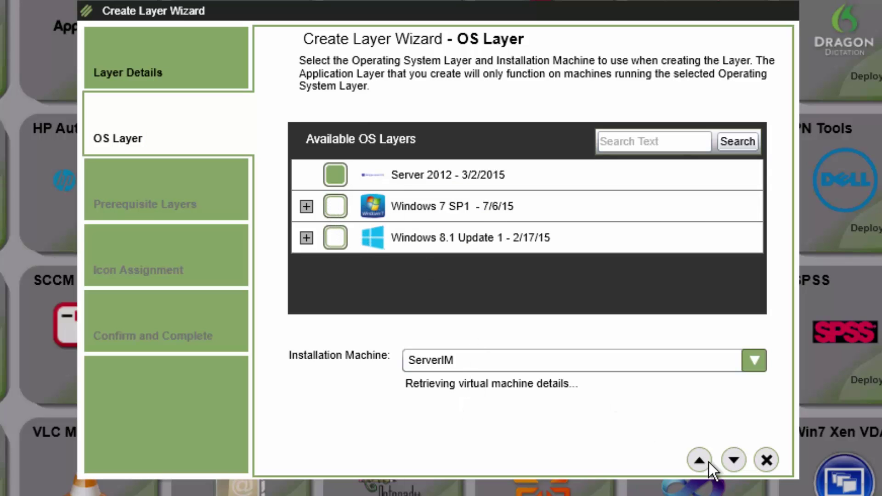
click(729, 463)
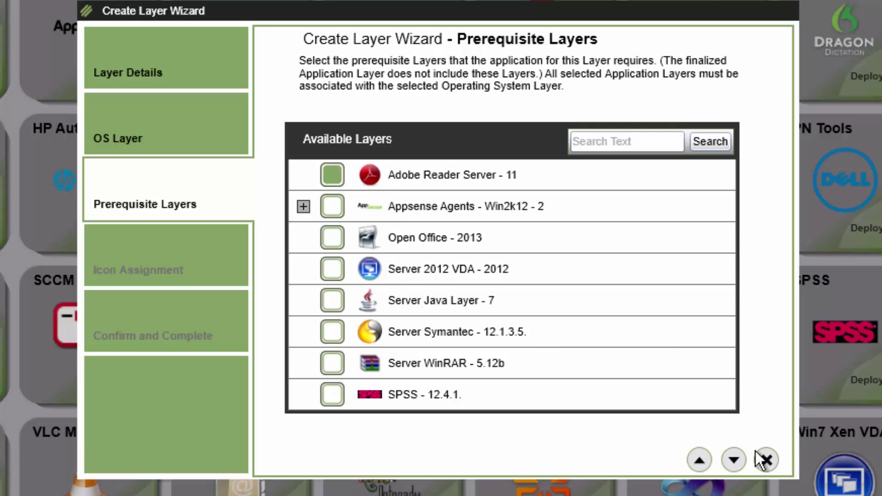
click(733, 460)
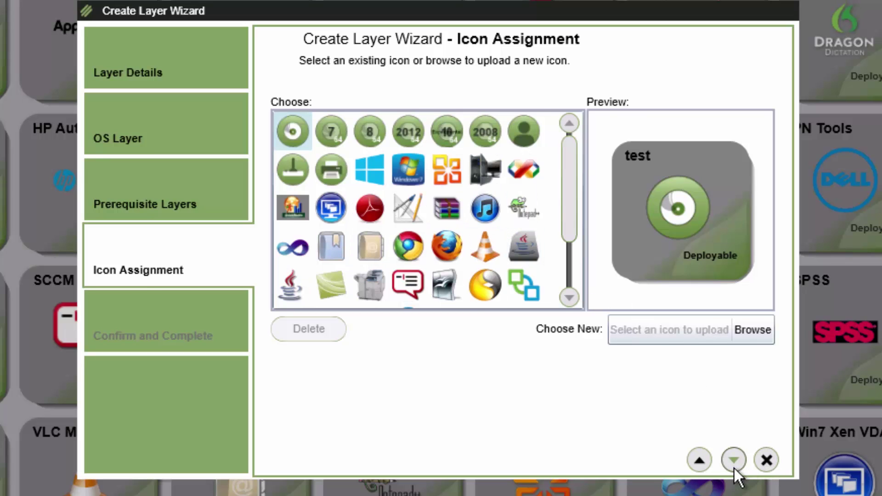
click(733, 467)
click(582, 459)
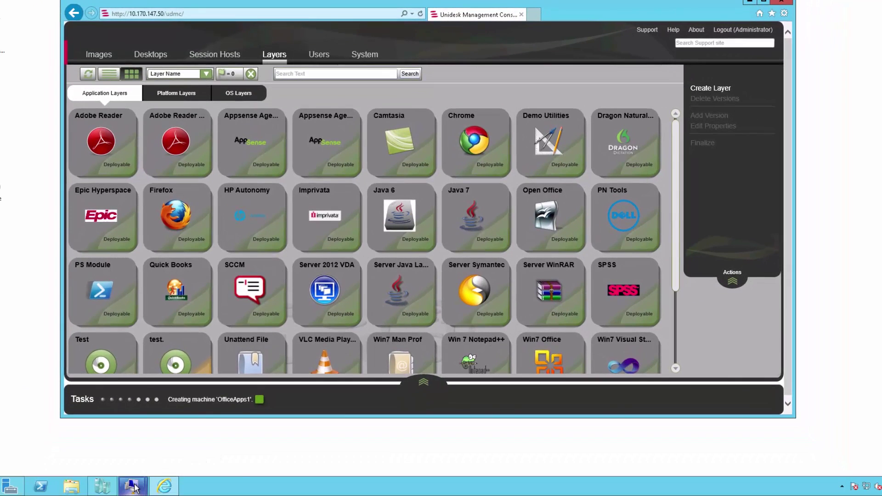
- Switch to the Windows 7 virtual machine showing Programs and Features
mouse_move(133, 485)
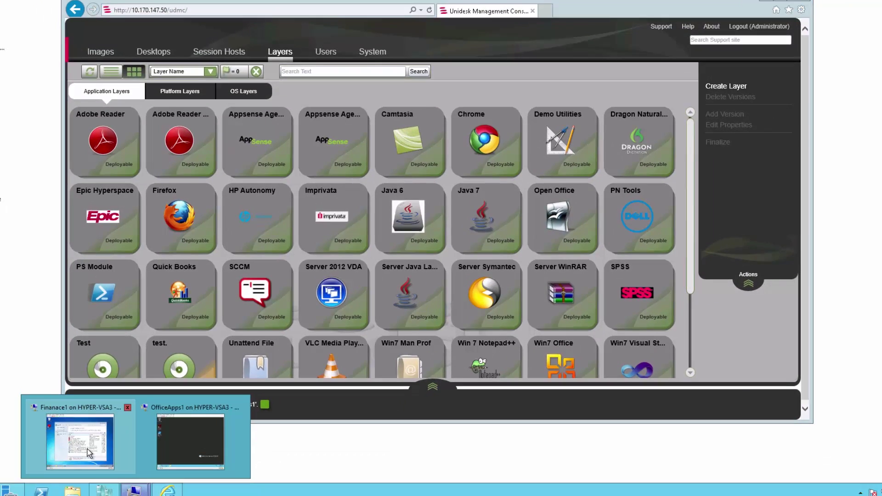
click(87, 443)
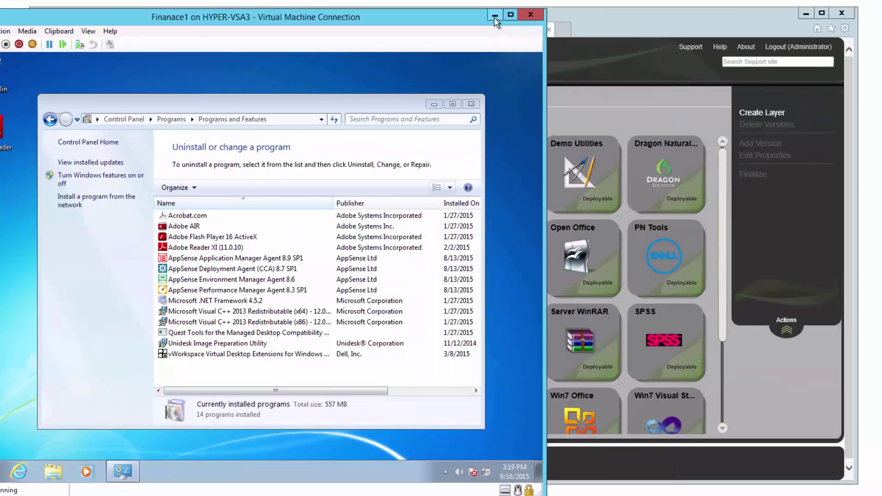
- Minimize the virtual machine window to reveal the Unidesk Application Layers grid
click(495, 17)
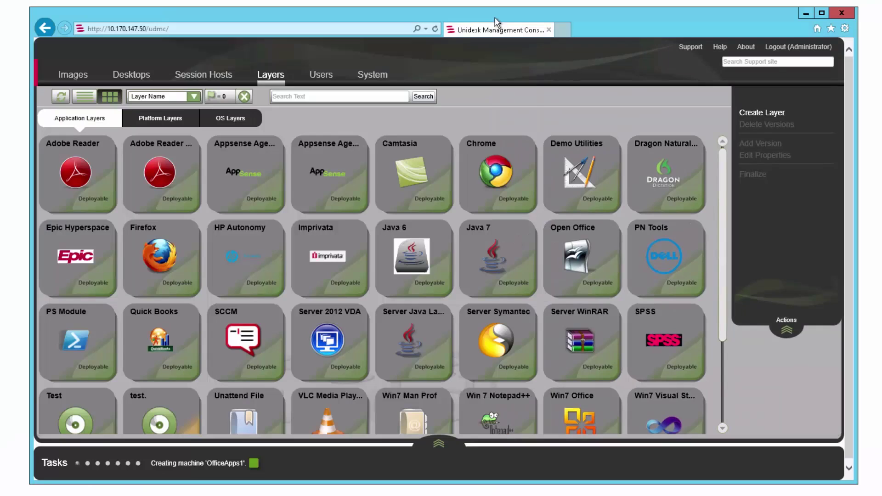